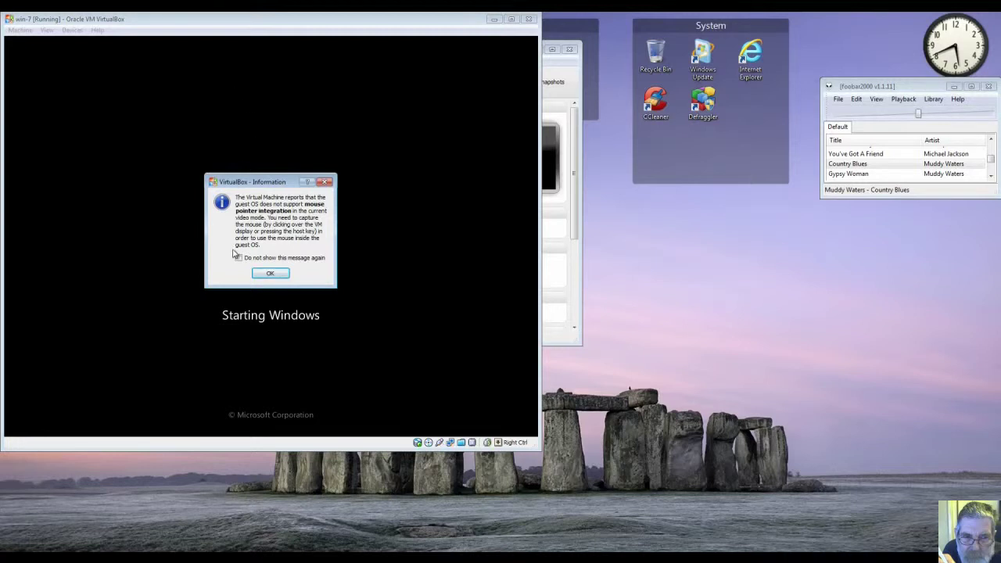
Step: Dismiss the mouse pointer integration message and log in to the Windows 7 guest with the account password
{"action": "left_click", "coordinate": [270, 273]}
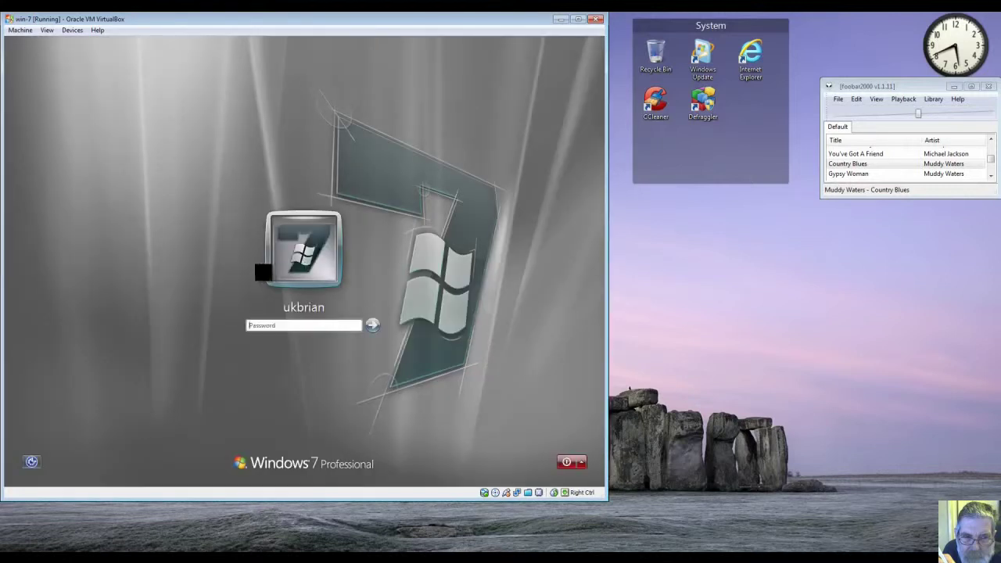
{"action": "type", "text": "p"}
{"action": "key", "text": "Return"}
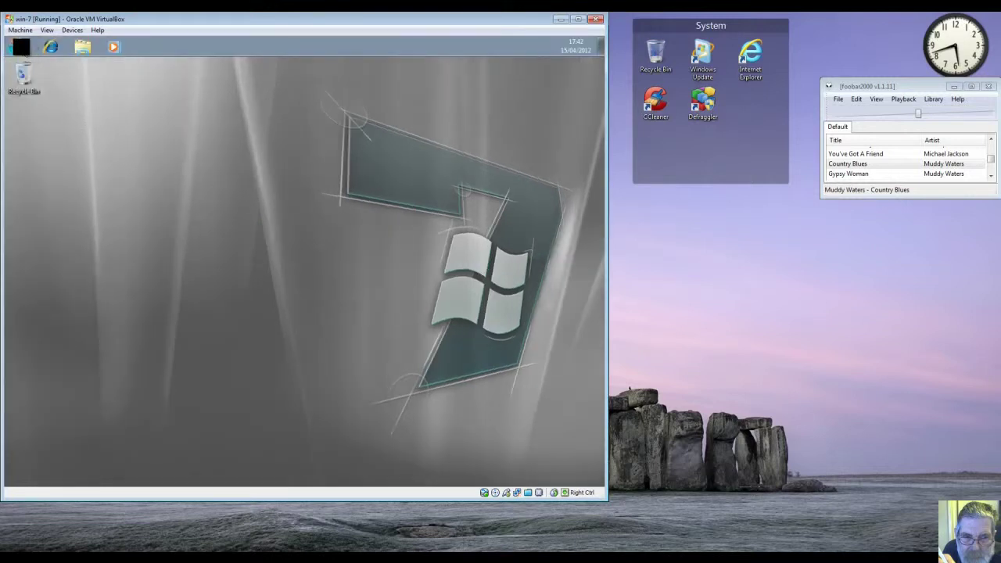
Step: Open the guest's User Accounts dialog by running netplwiz
{"action": "left_click", "coordinate": [19, 47]}
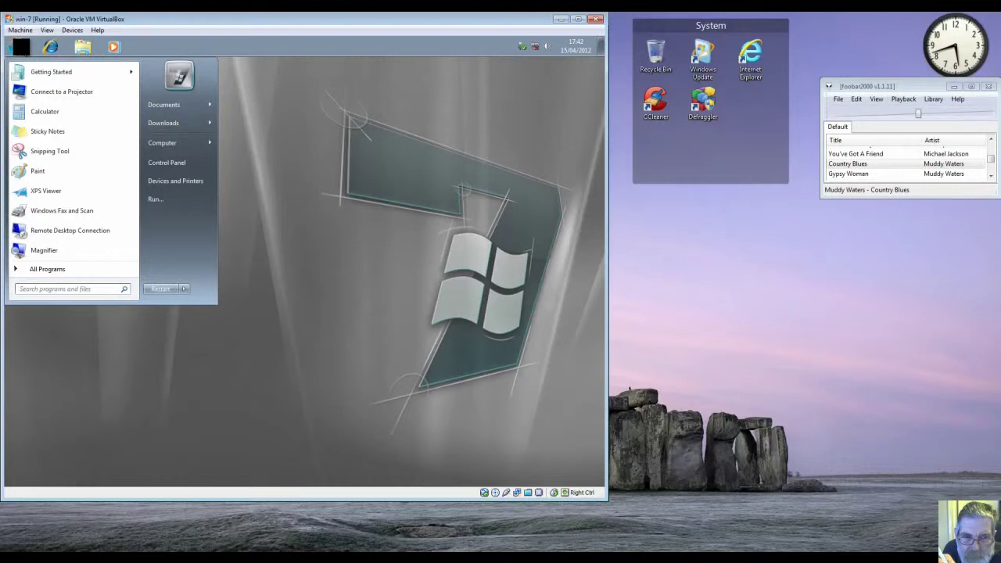
{"action": "left_click", "coordinate": [159, 197]}
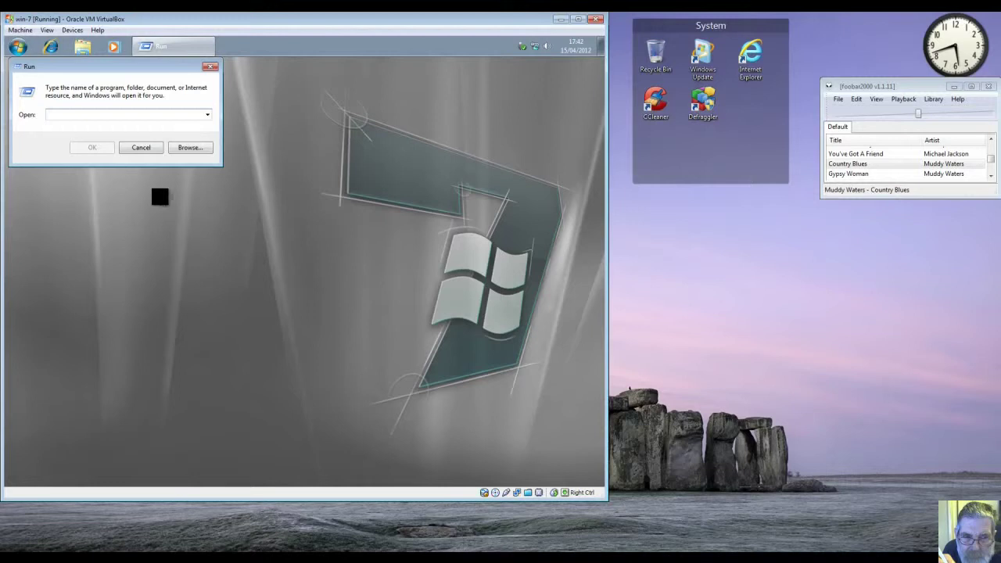
{"action": "type", "text": "netplwiz"}
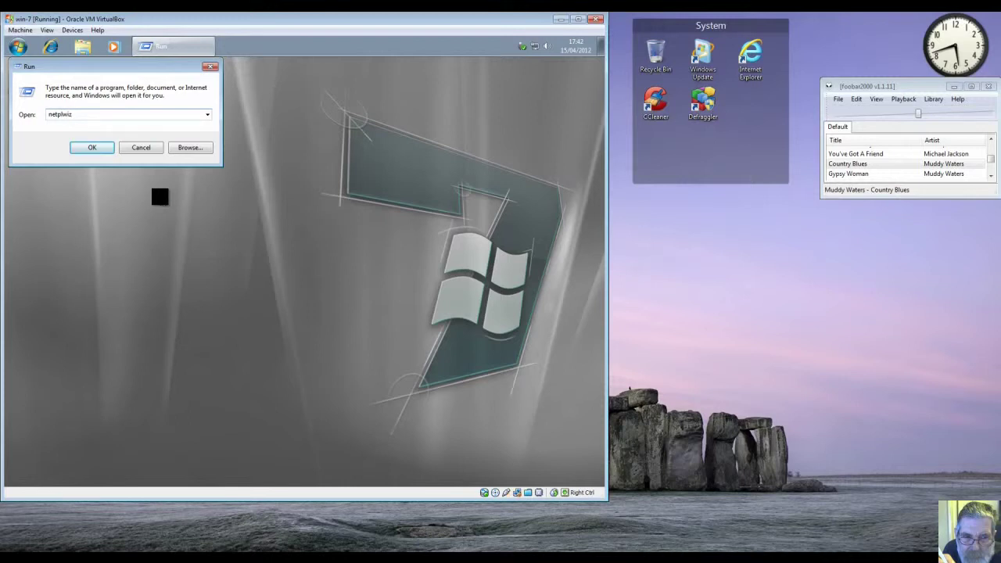
{"action": "key", "text": "Return"}
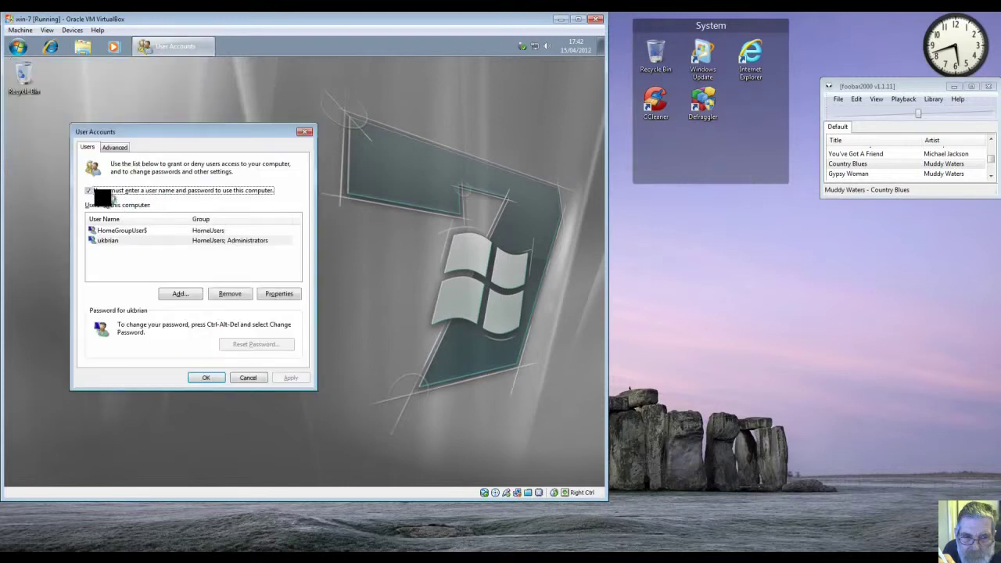
Step: Turn off the user name and password requirement at logon and set up automatic logon, entering and confirming the account password
{"action": "left_click", "coordinate": [89, 191]}
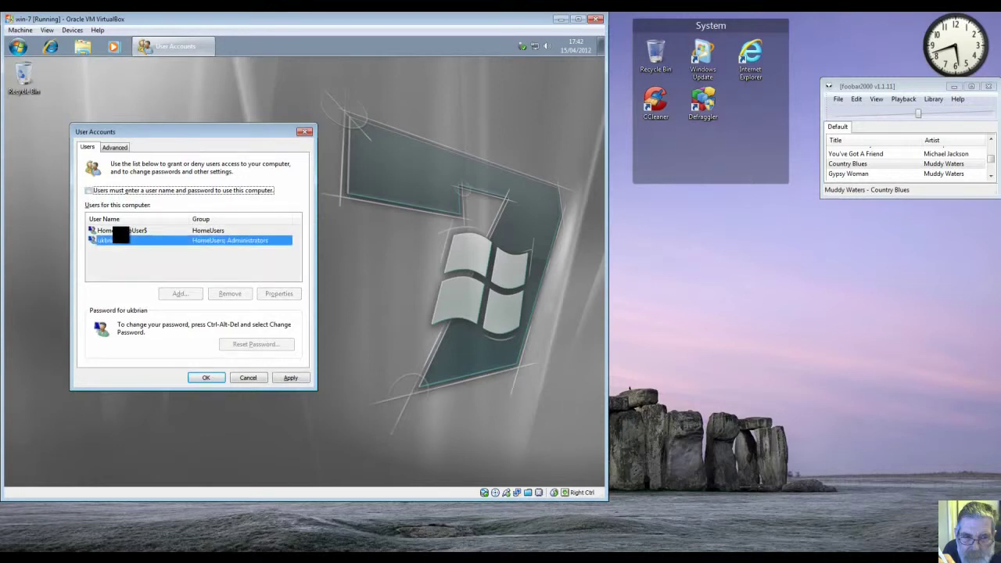
{"action": "left_click", "coordinate": [291, 377]}
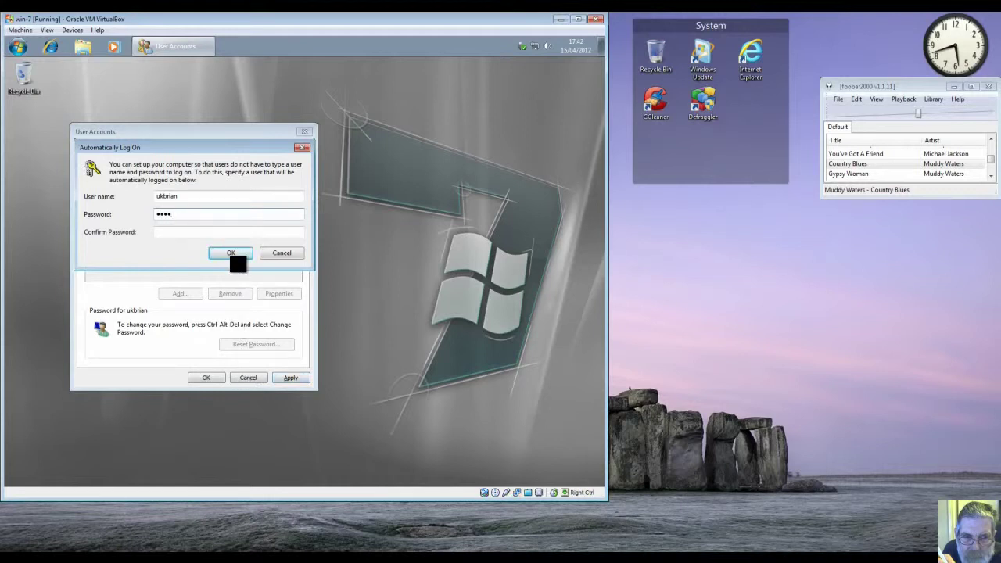
{"action": "key", "text": "Tab"}
{"action": "left_click", "coordinate": [237, 254]}
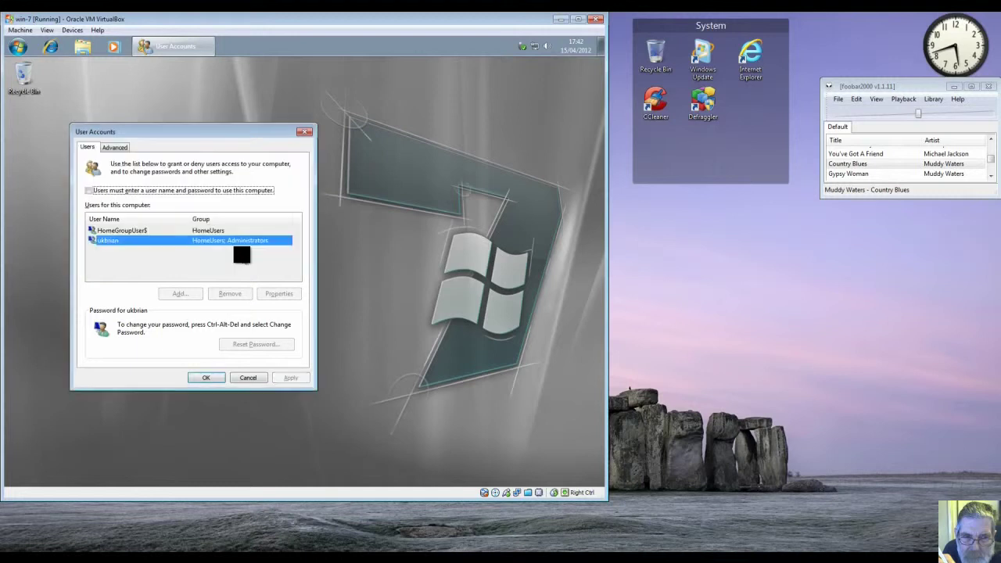
{"action": "left_click", "coordinate": [207, 377]}
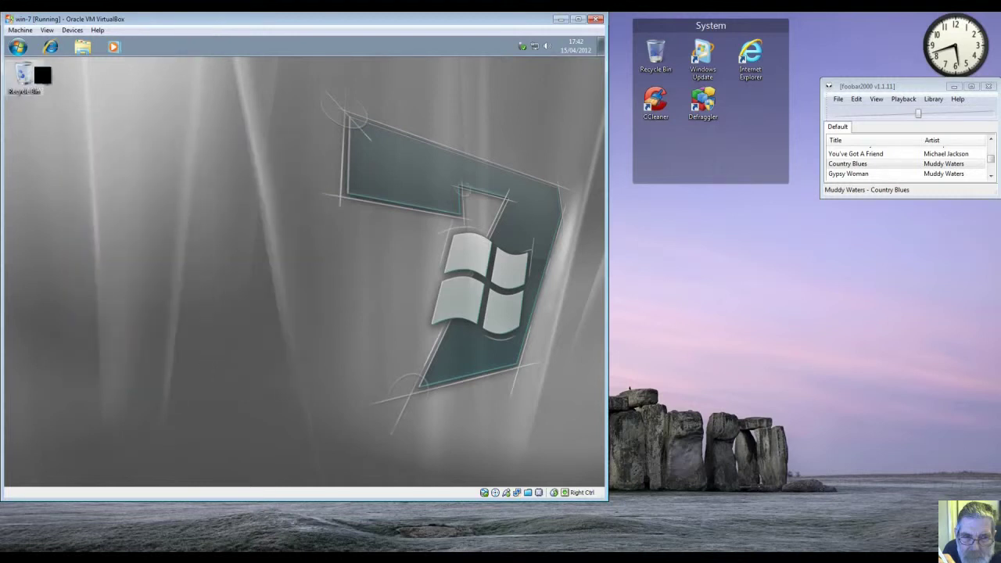
Step: Insert the VirtualBox Guest Additions disc into the guest and open CD Drive (D:) in Windows Explorer
{"action": "left_click", "coordinate": [76, 33]}
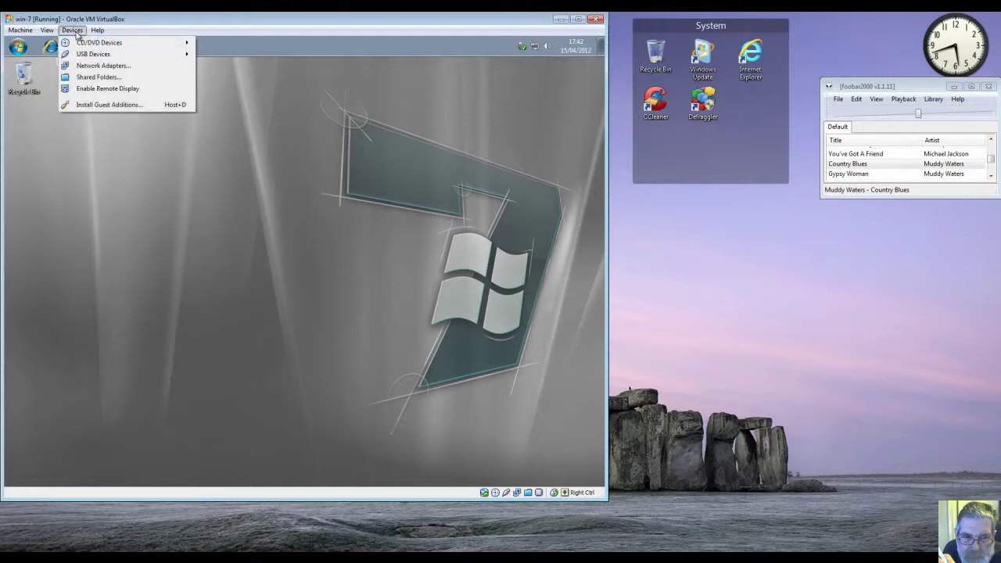
{"action": "left_click", "coordinate": [90, 104]}
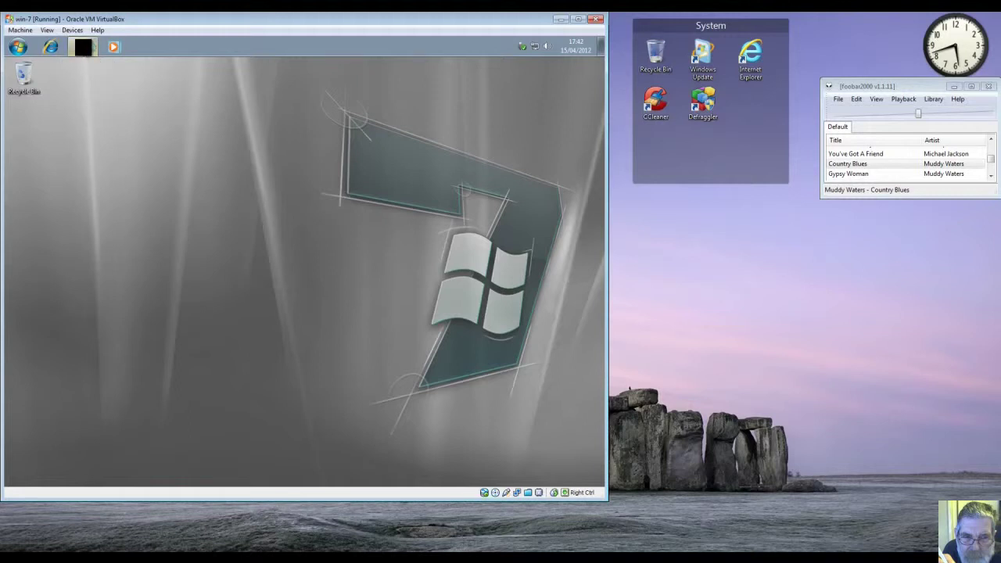
{"action": "left_click", "coordinate": [83, 47]}
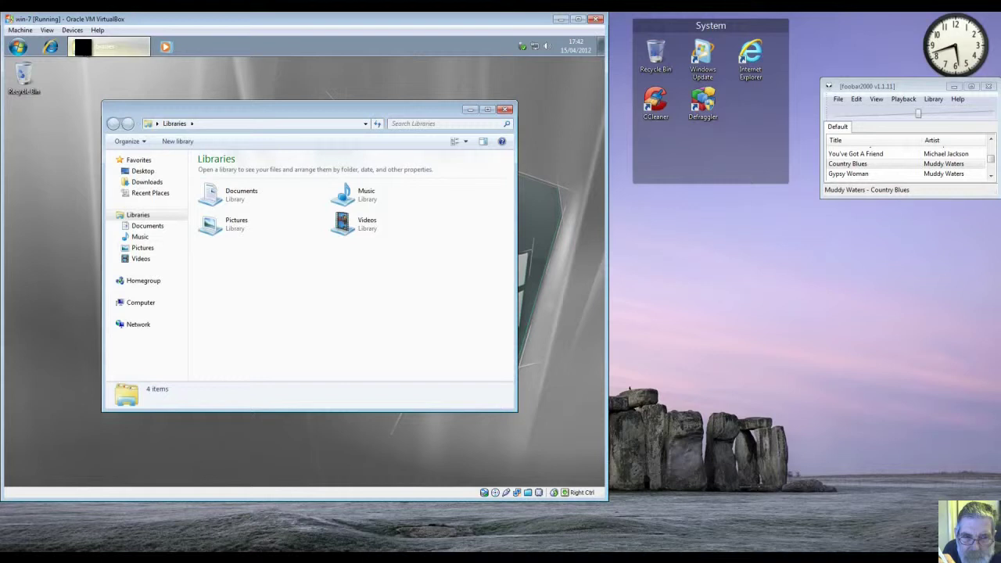
{"action": "left_click", "coordinate": [112, 302]}
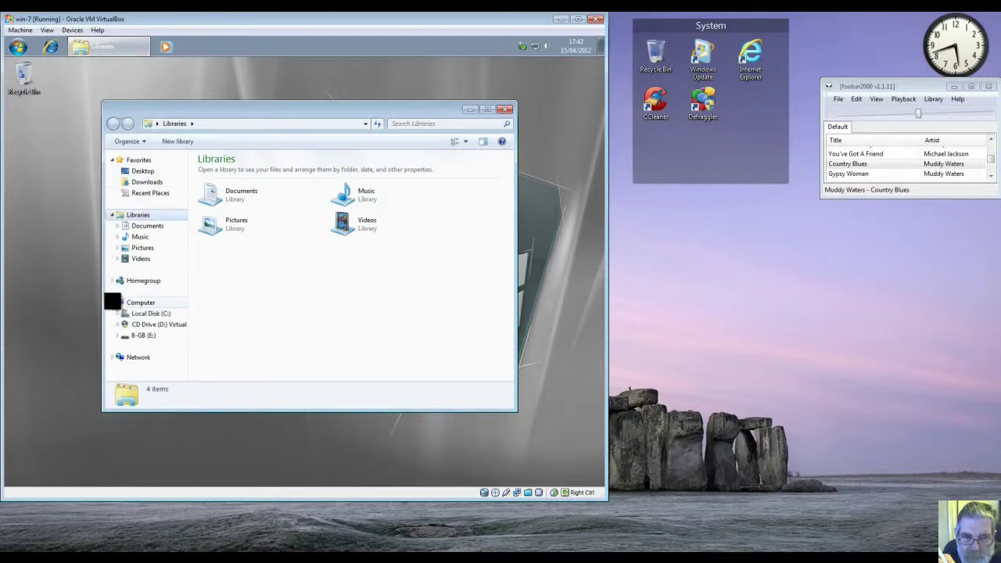
{"action": "left_click", "coordinate": [123, 323]}
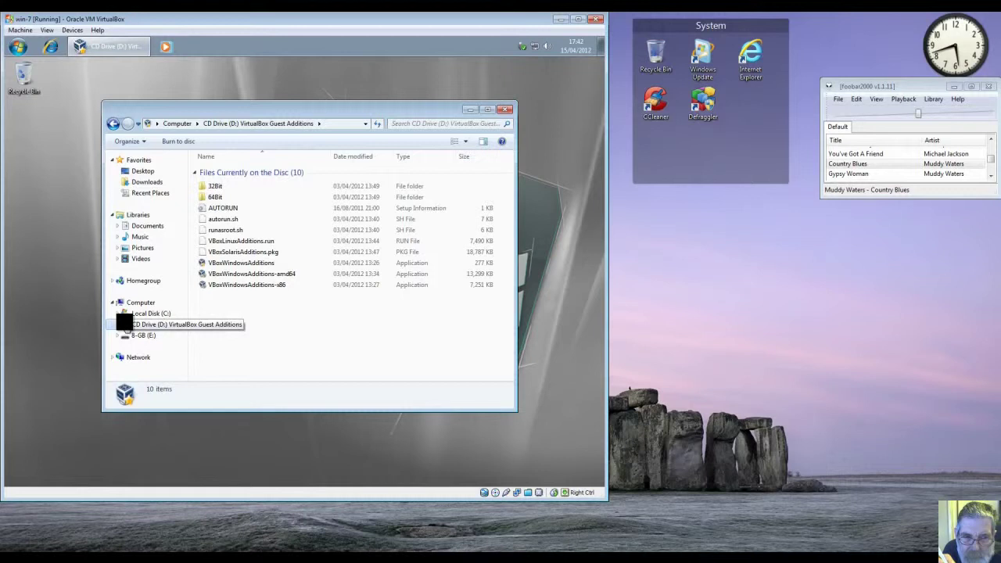
Step: Run the VBoxWindowsAdditions-amd64 installer from the disc and allow it to make changes to the computer
{"action": "left_click", "coordinate": [224, 207]}
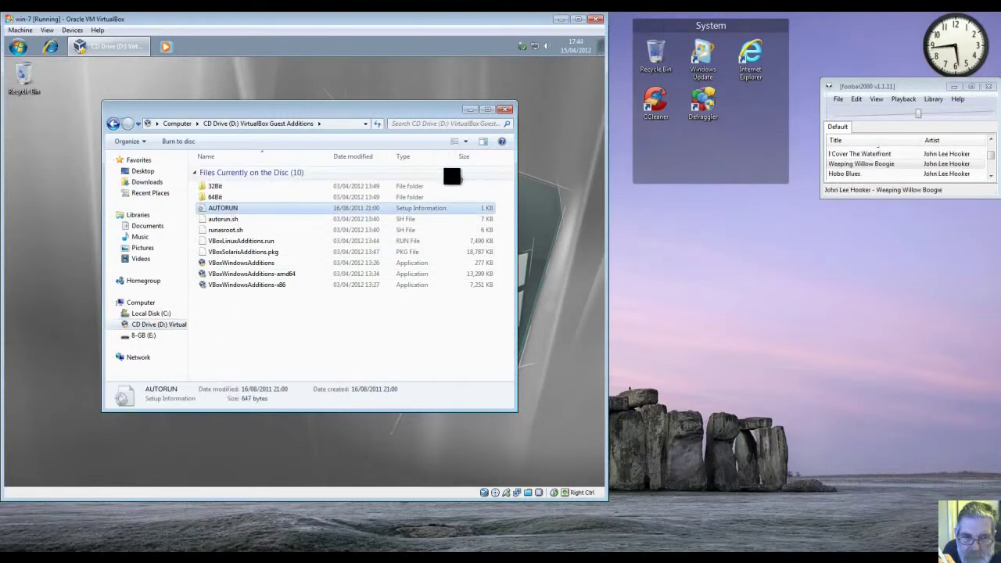
{"action": "left_click", "coordinate": [239, 283]}
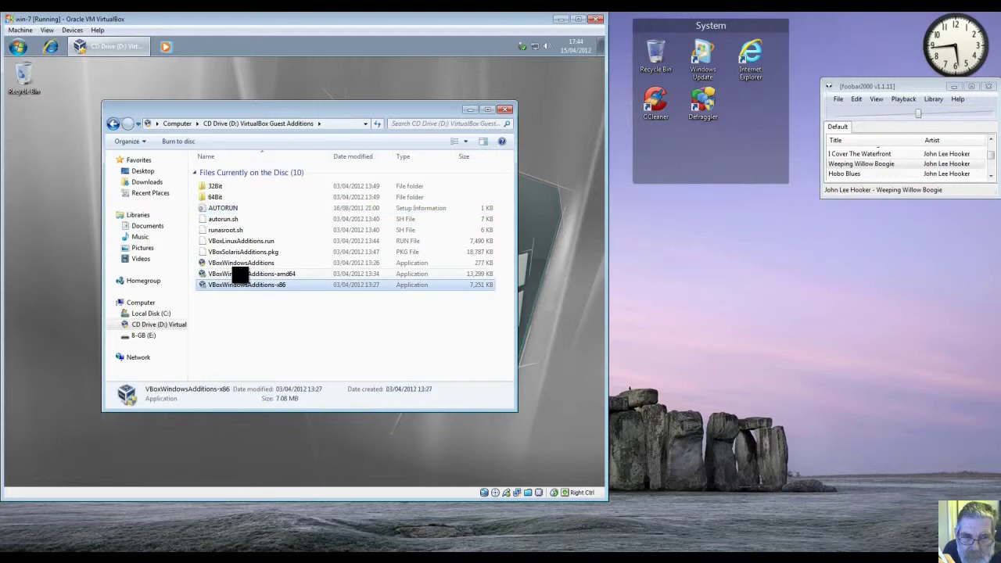
{"action": "left_click", "coordinate": [241, 273]}
{"action": "double_click", "coordinate": [240, 275]}
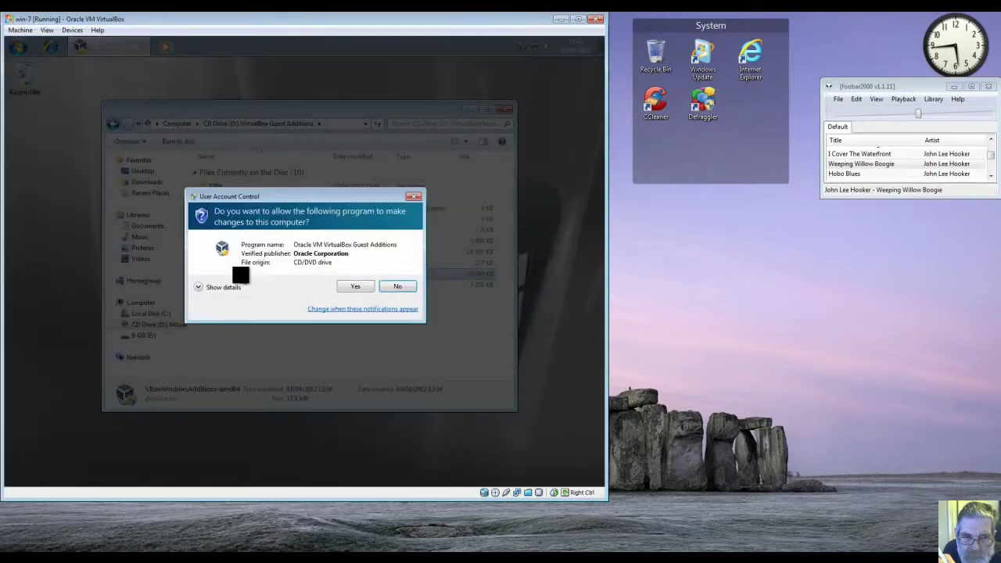
{"action": "left_click", "coordinate": [361, 286]}
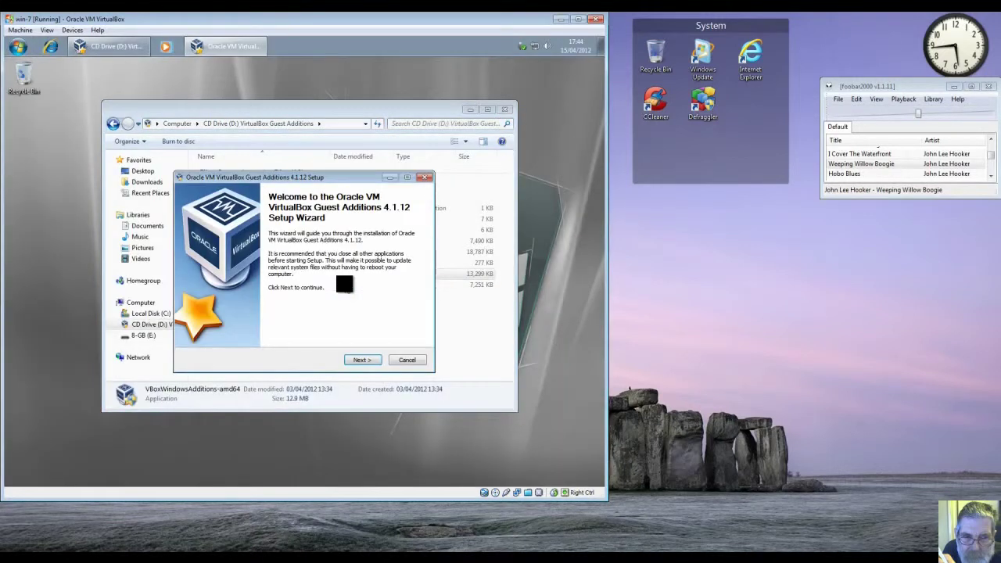
Step: Install Guest Additions 4.1.12 in the default folder with the default components, always trusting Oracle Corporation software and accepting the device driver
{"action": "left_click", "coordinate": [360, 360]}
{"action": "left_click", "coordinate": [360, 360]}
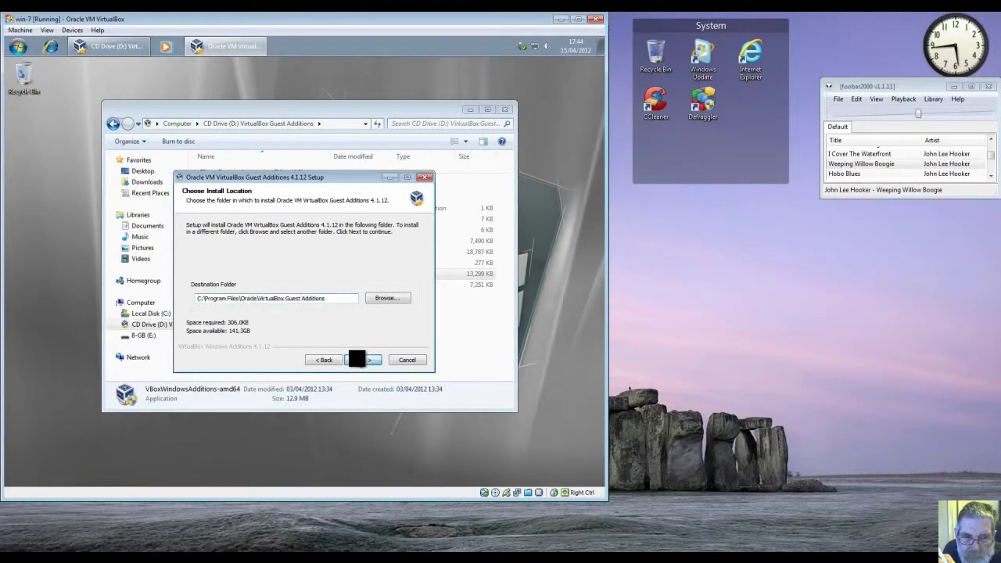
{"action": "left_click", "coordinate": [360, 359]}
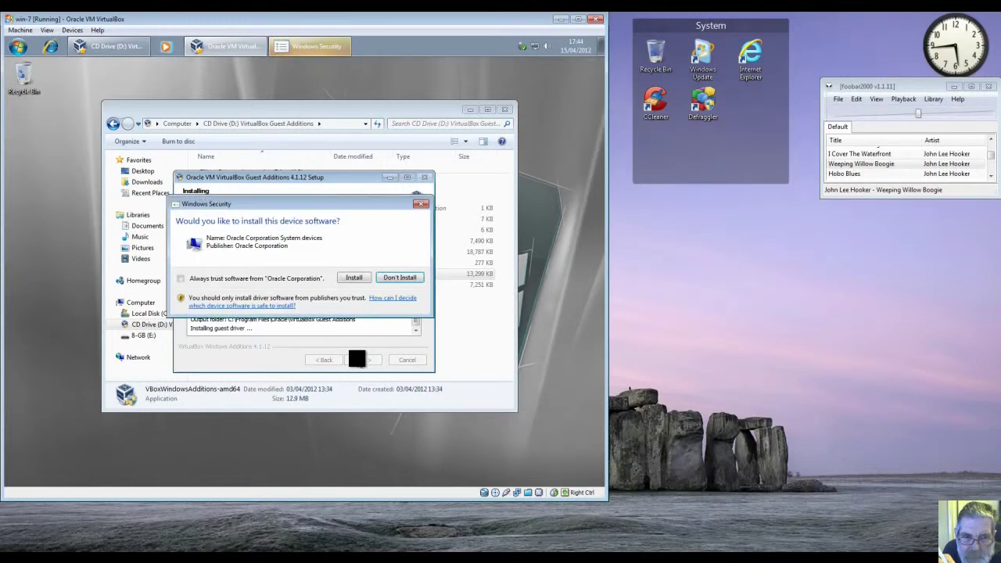
{"action": "left_click", "coordinate": [281, 279]}
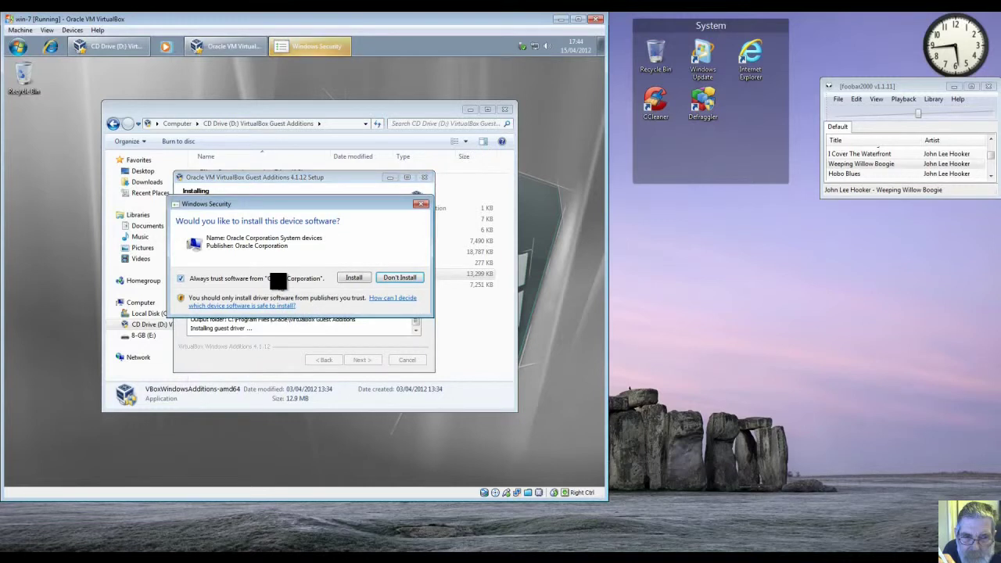
{"action": "left_click", "coordinate": [351, 278]}
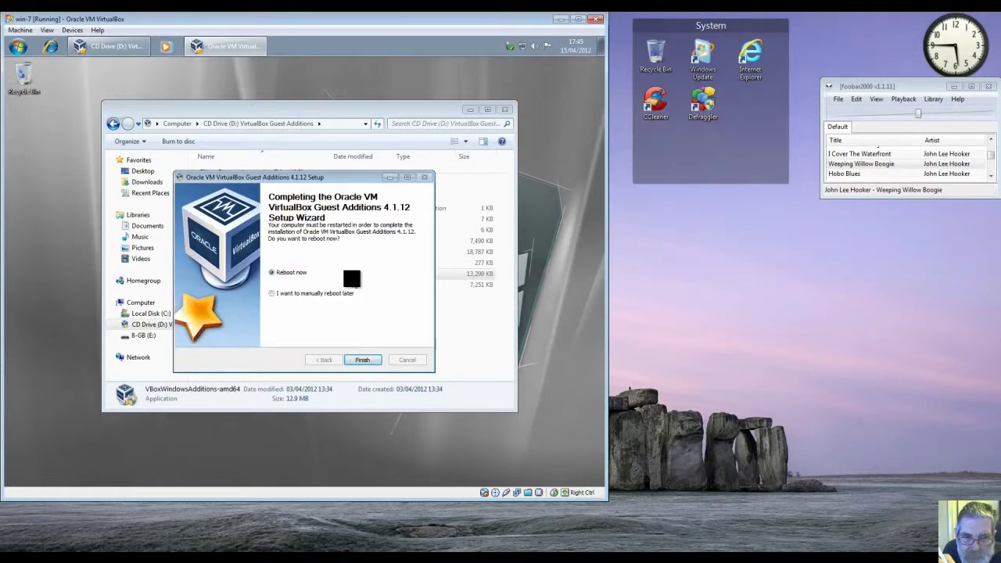
Step: Finish the Guest Additions setup with the manual reboot option and close the disc's folder window
{"action": "left_click", "coordinate": [272, 293]}
{"action": "left_click", "coordinate": [358, 359]}
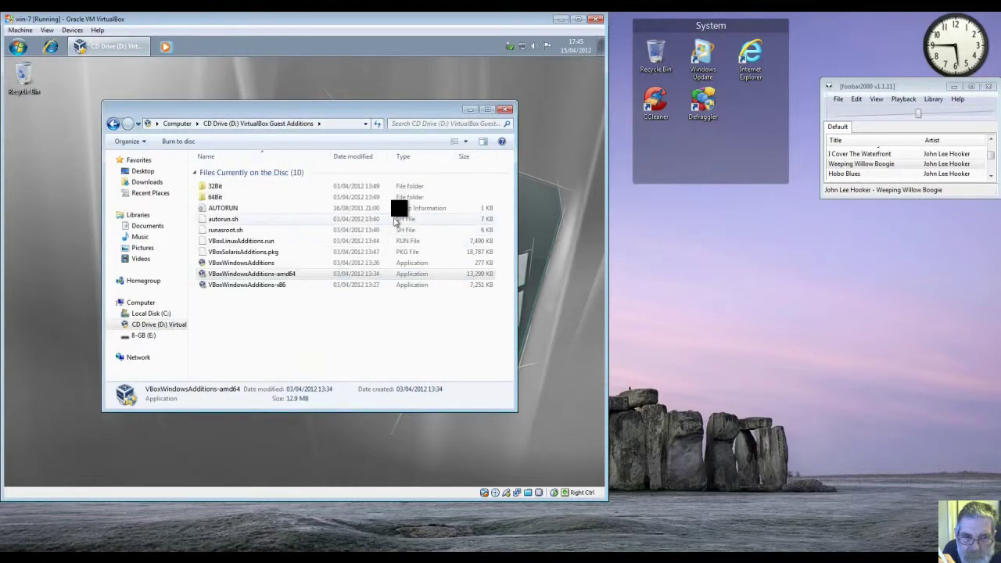
{"action": "left_click", "coordinate": [505, 109]}
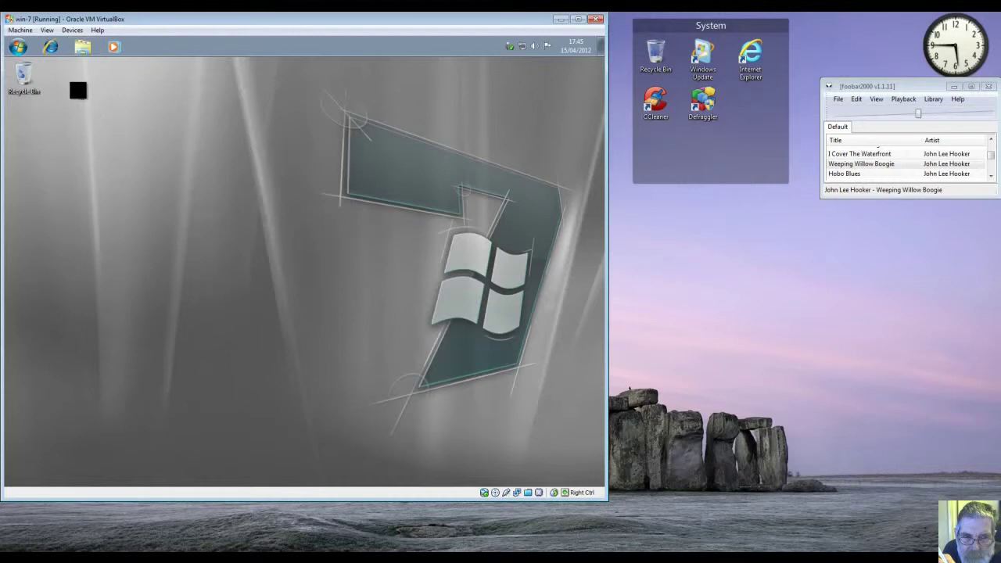
Step: Shut down the Windows 7 guest
{"action": "left_click", "coordinate": [18, 48]}
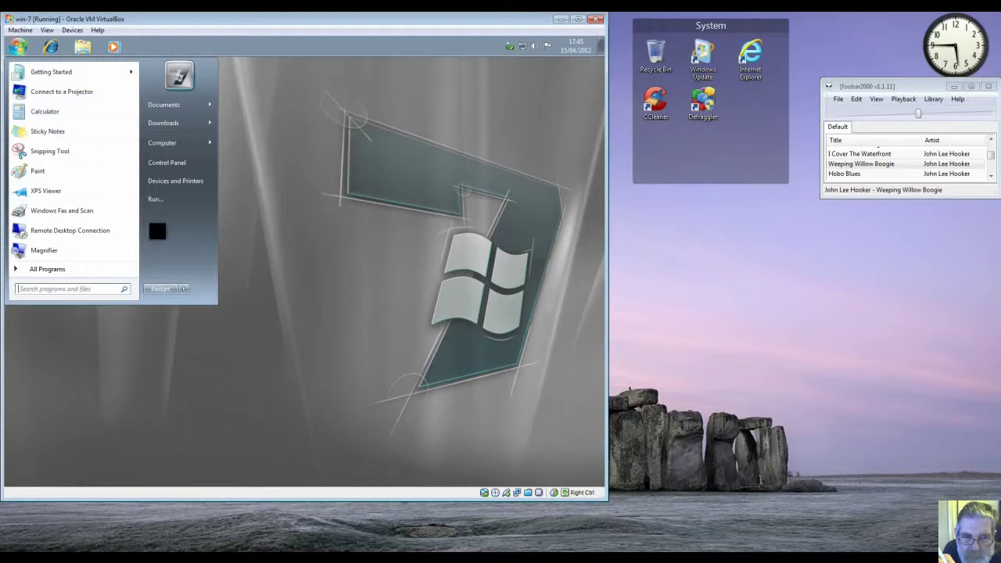
{"action": "mouse_move", "coordinate": [184, 288]}
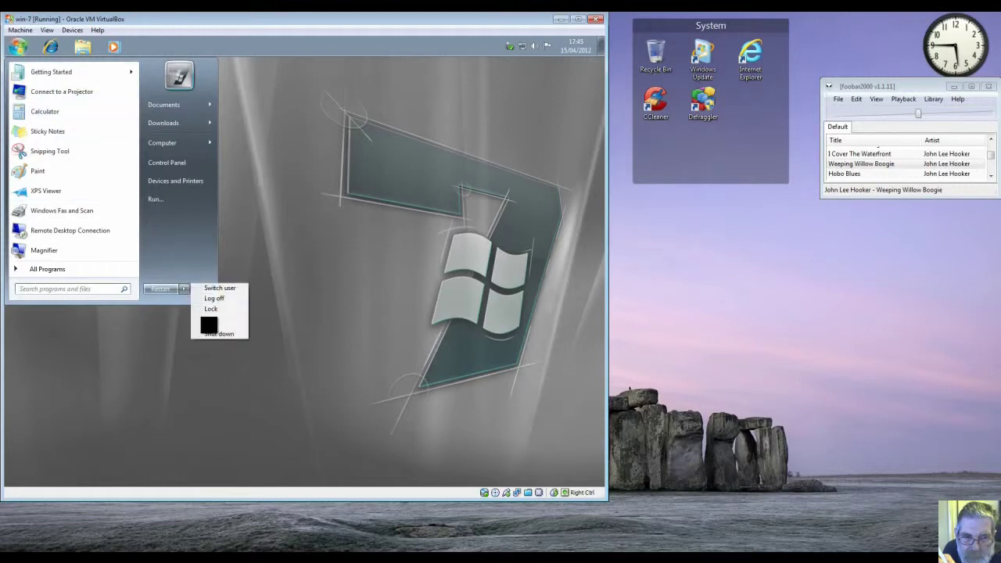
{"action": "left_click", "coordinate": [208, 334]}
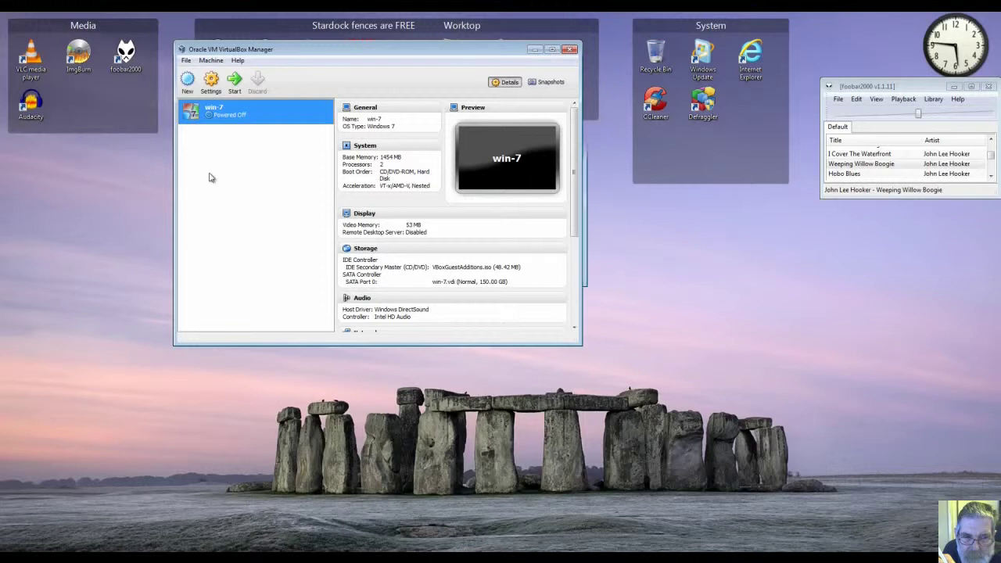
Step: Assign Host Drive 'D:' to the win-7 machine's CD/DVD drive, review its USB settings, and save the configuration
{"action": "left_click", "coordinate": [211, 86]}
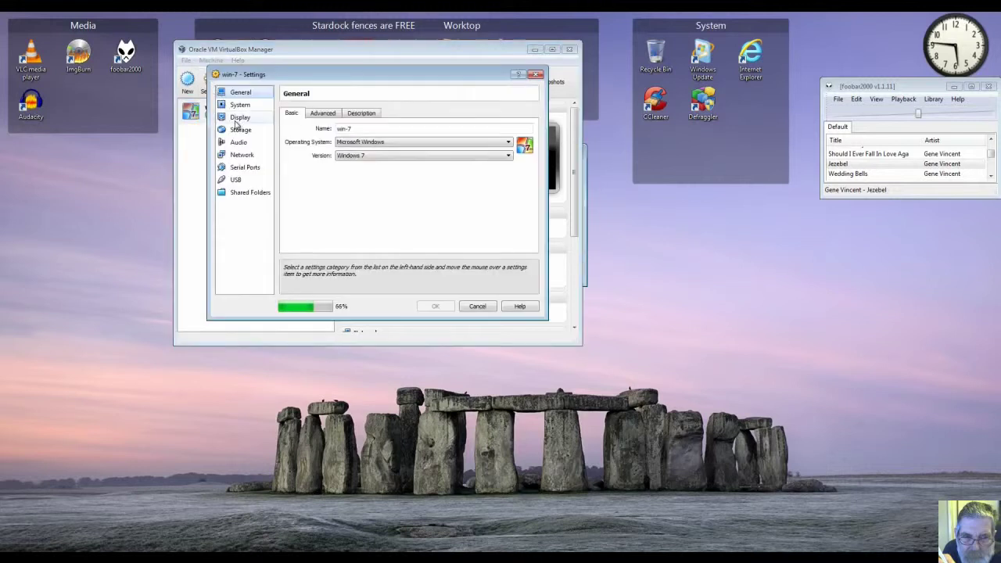
{"action": "left_click", "coordinate": [234, 131]}
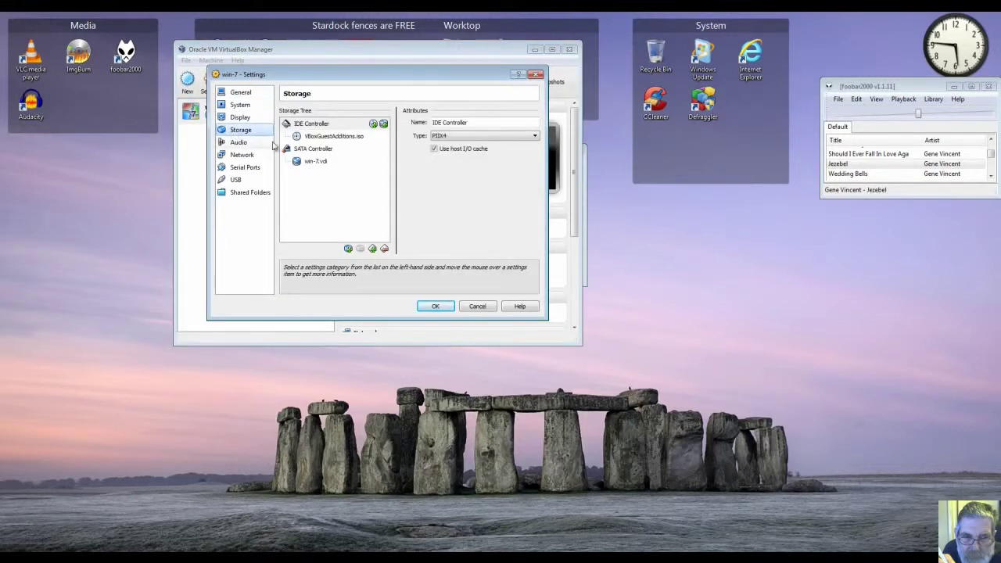
{"action": "left_click", "coordinate": [309, 137]}
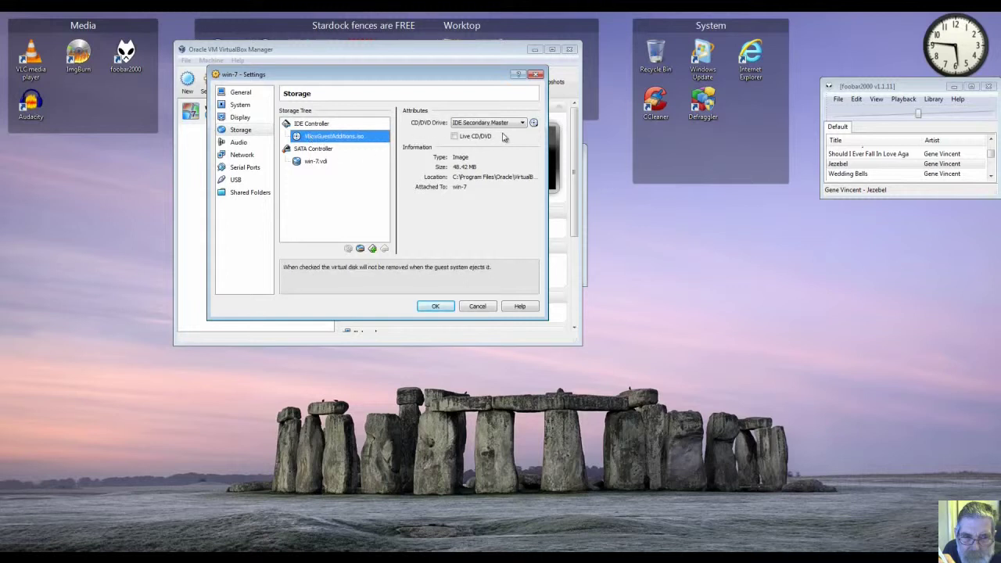
{"action": "left_click", "coordinate": [533, 123]}
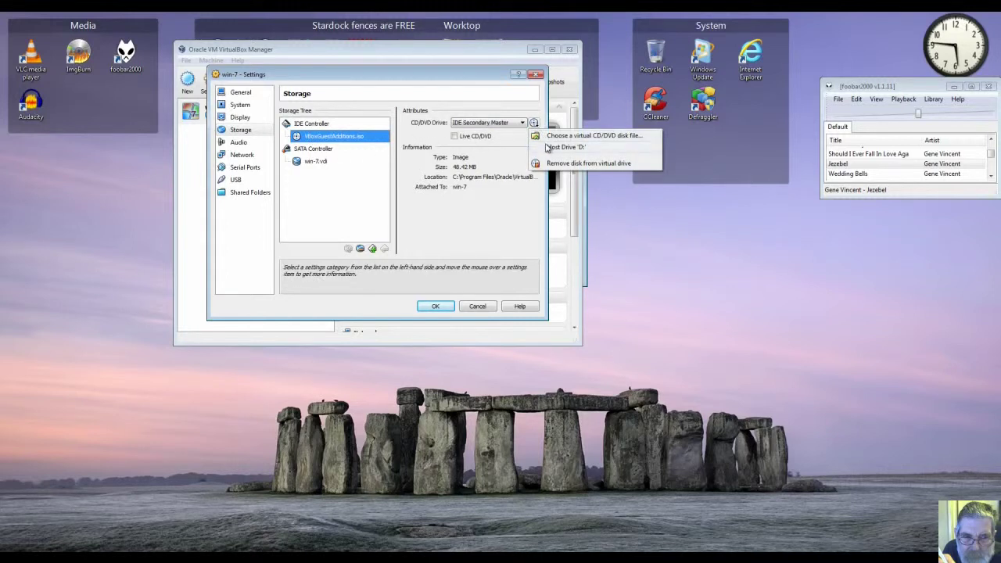
{"action": "left_click", "coordinate": [550, 147]}
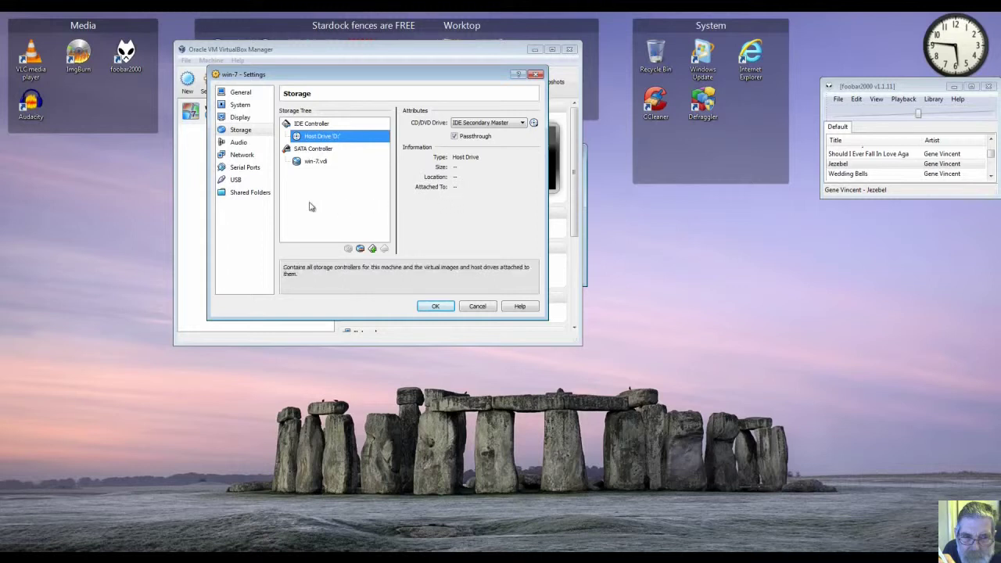
{"action": "left_click", "coordinate": [233, 181]}
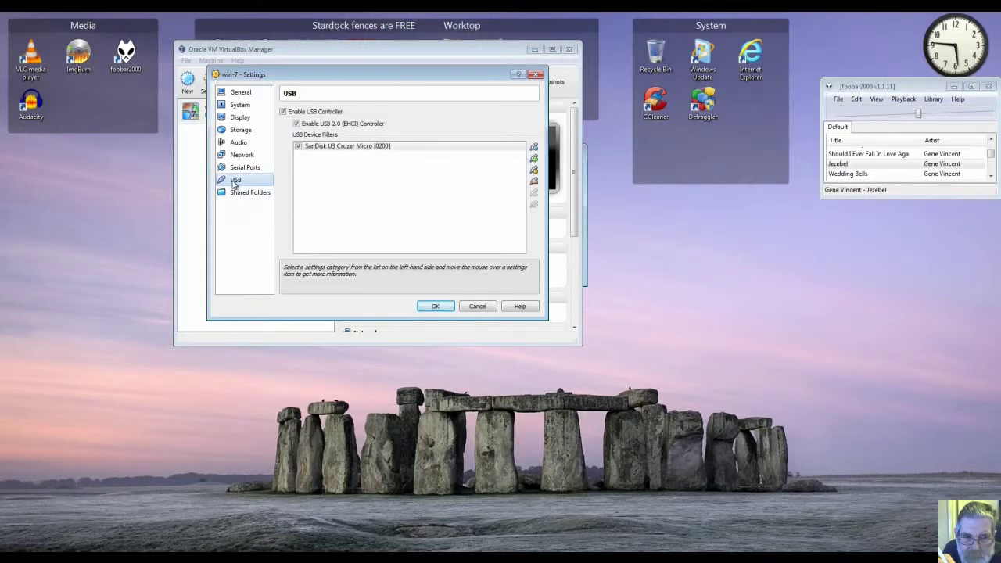
{"action": "left_click", "coordinate": [433, 307]}
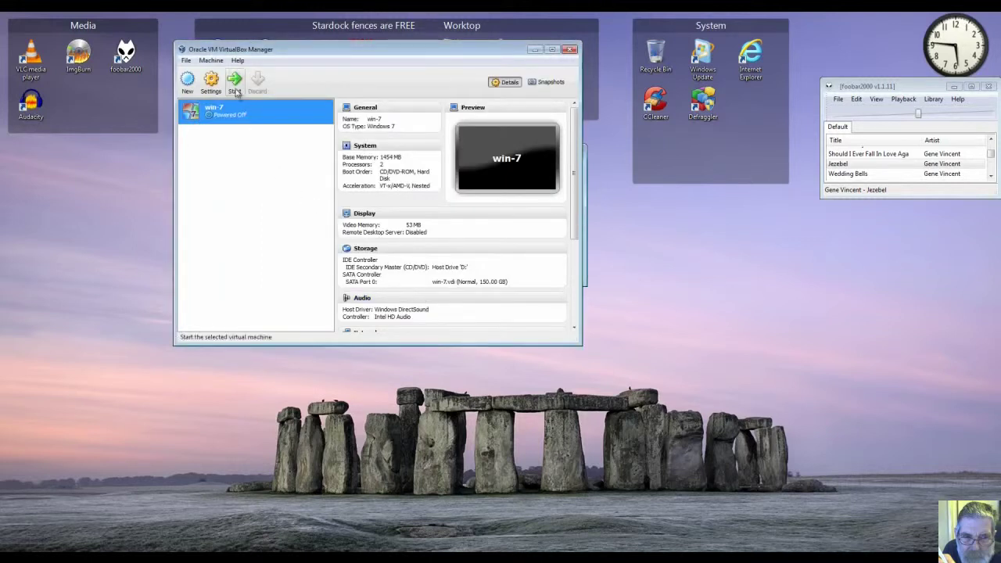
Step: Start the win-7 machine and check the contents of the 8-GB (E:) USB drive and the Z_DRIVE shared folder in the guest
{"action": "left_click", "coordinate": [235, 82]}
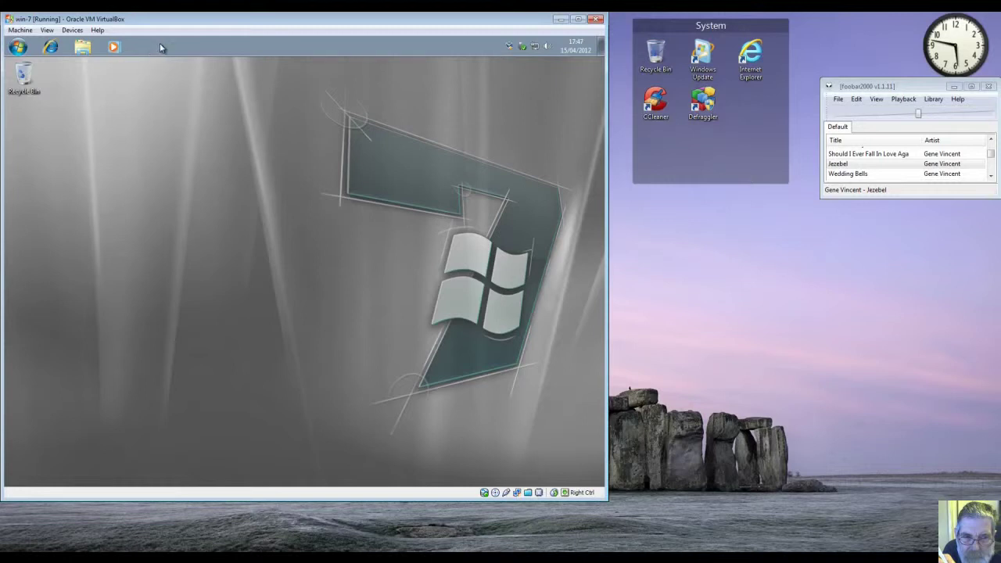
{"action": "left_click", "coordinate": [83, 48]}
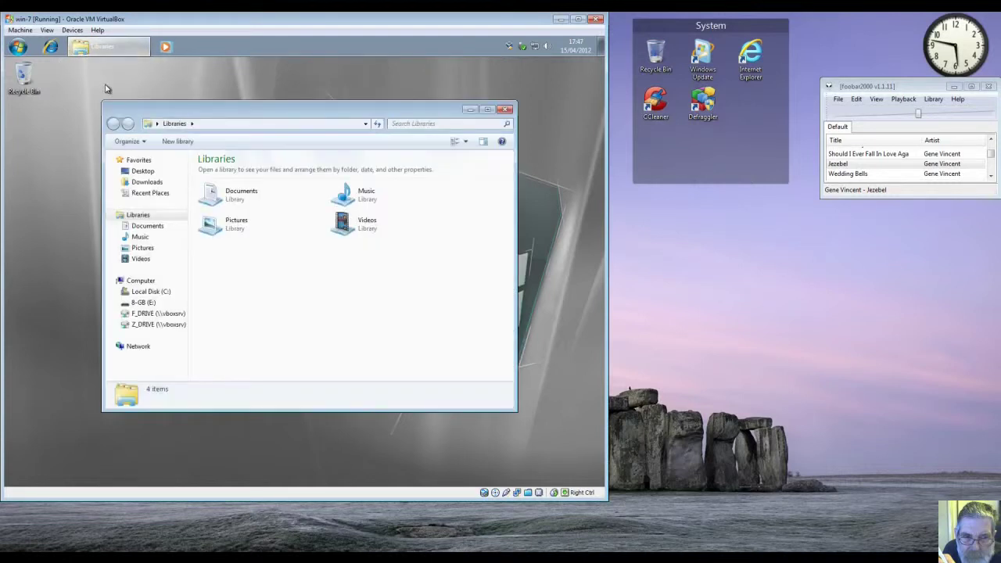
{"action": "left_click", "coordinate": [125, 305]}
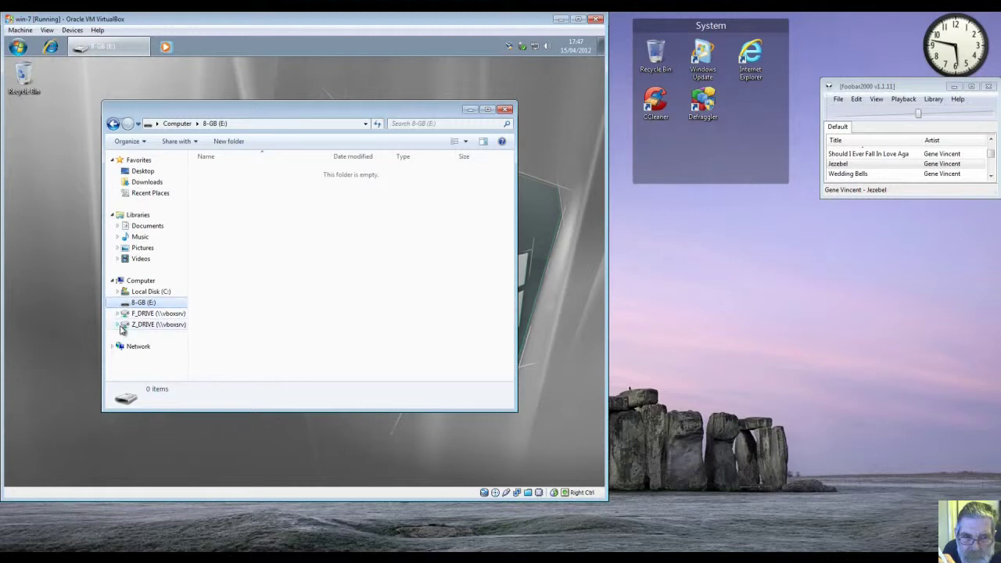
{"action": "left_click", "coordinate": [128, 324]}
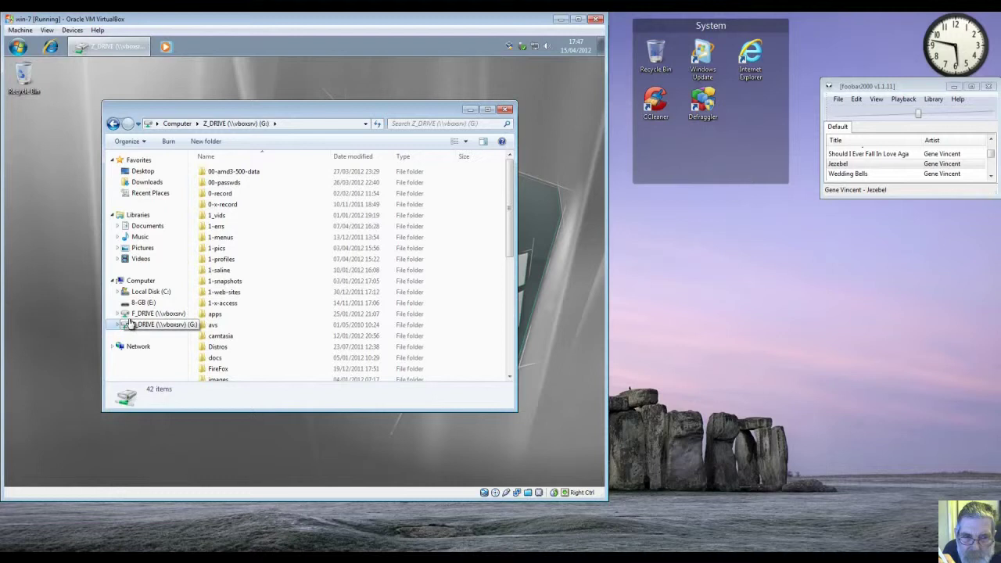
{"action": "left_click", "coordinate": [505, 109]}
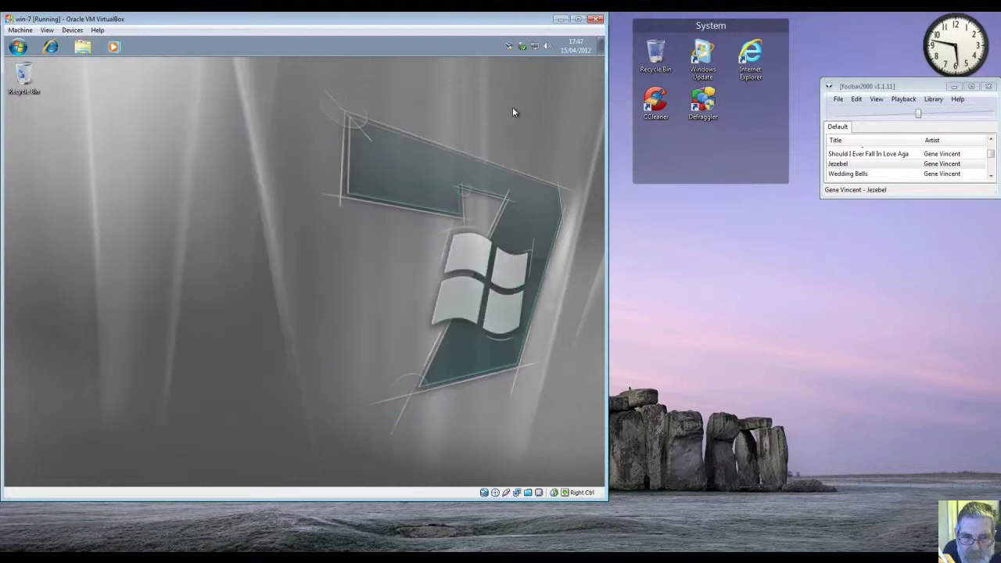
Step: Eject the U3 Cruzer Micro USB drive from the Windows 7 guest
{"action": "left_click", "coordinate": [522, 48]}
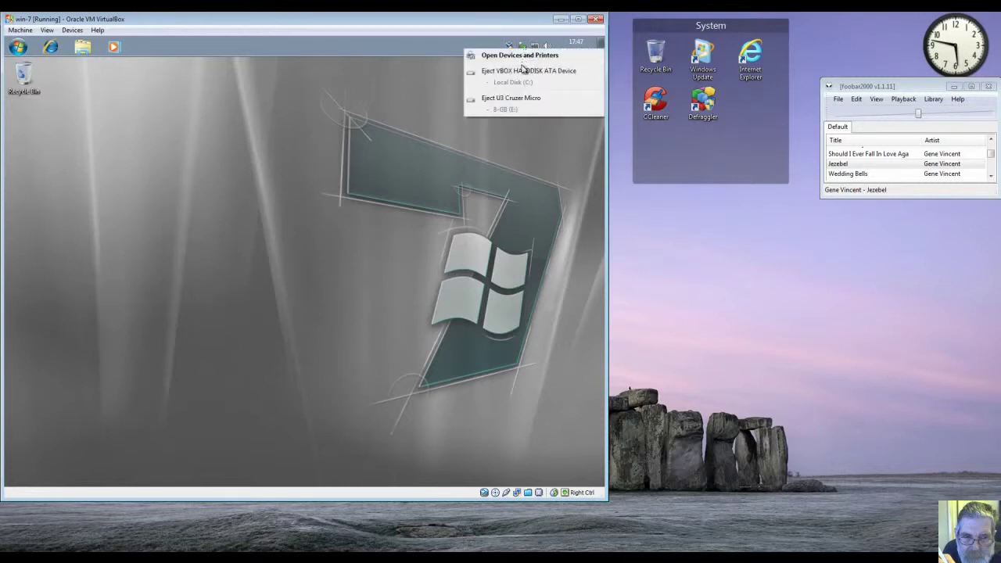
{"action": "left_click", "coordinate": [513, 98]}
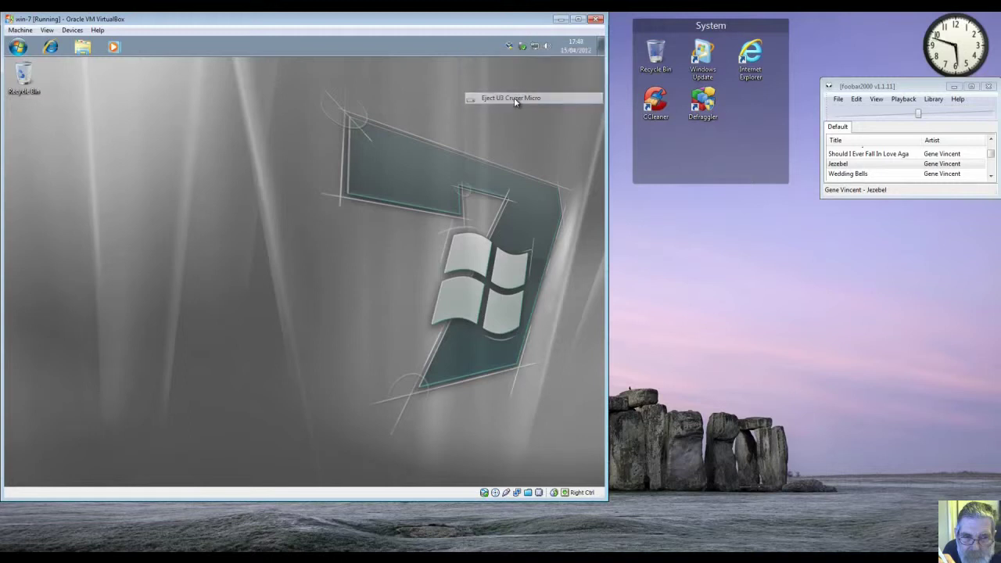